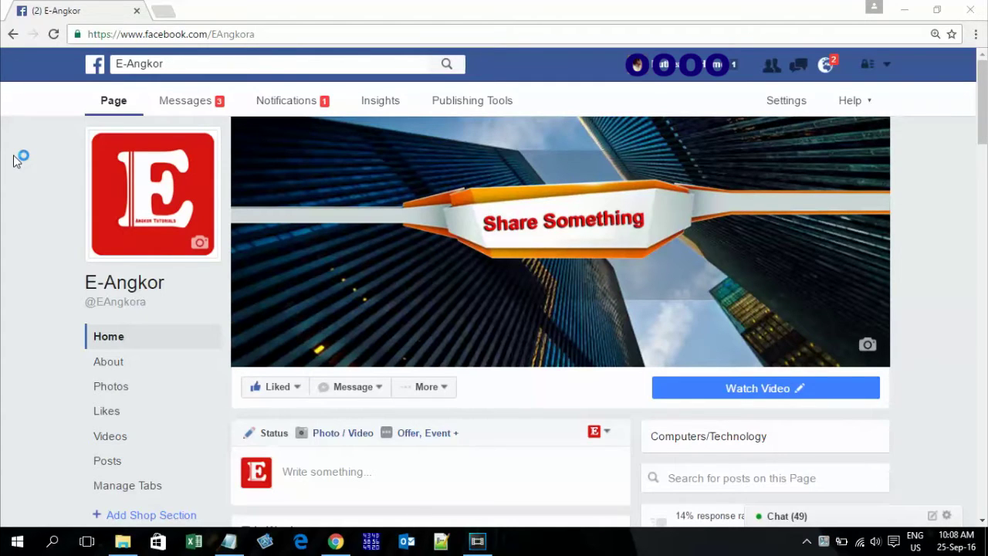
- Scroll the feed down to E-Angkor's 'How to show Desktop Icon' video post and let it play
scroll(13, 160, down, 2)
scroll(14, 161, down, 1)
scroll(14, 162, down, 2)
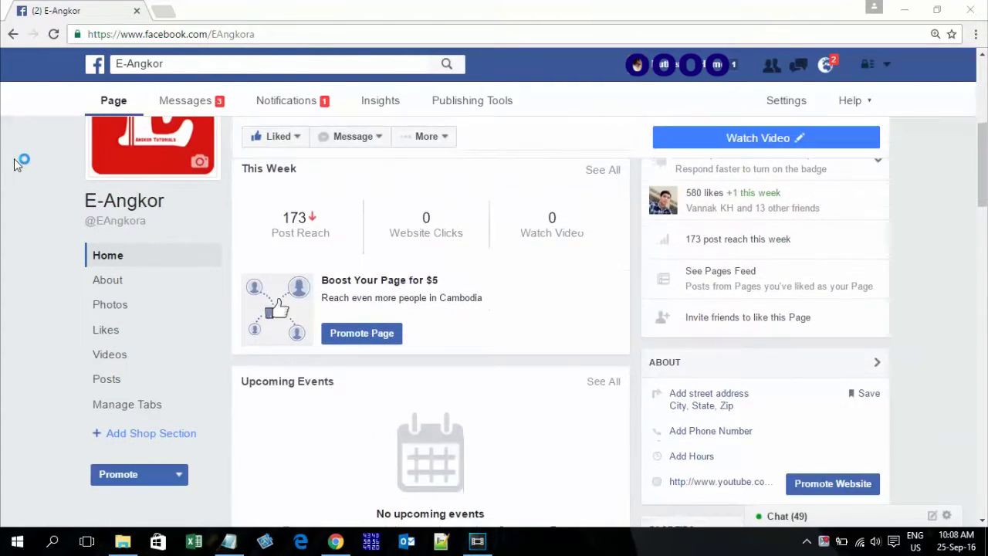
scroll(16, 163, down, 4)
scroll(13, 164, down, 5)
scroll(13, 164, down, 2)
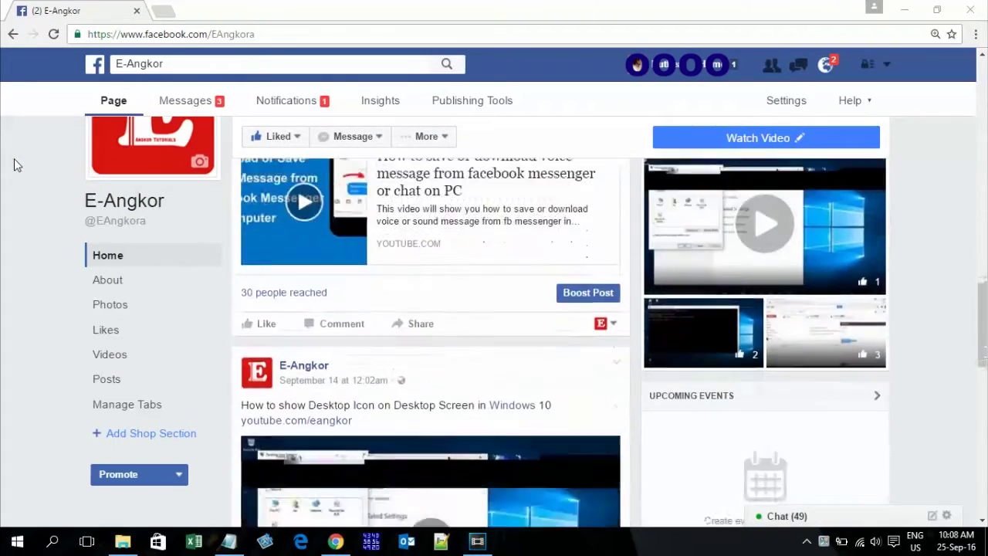
scroll(13, 165, down, 3)
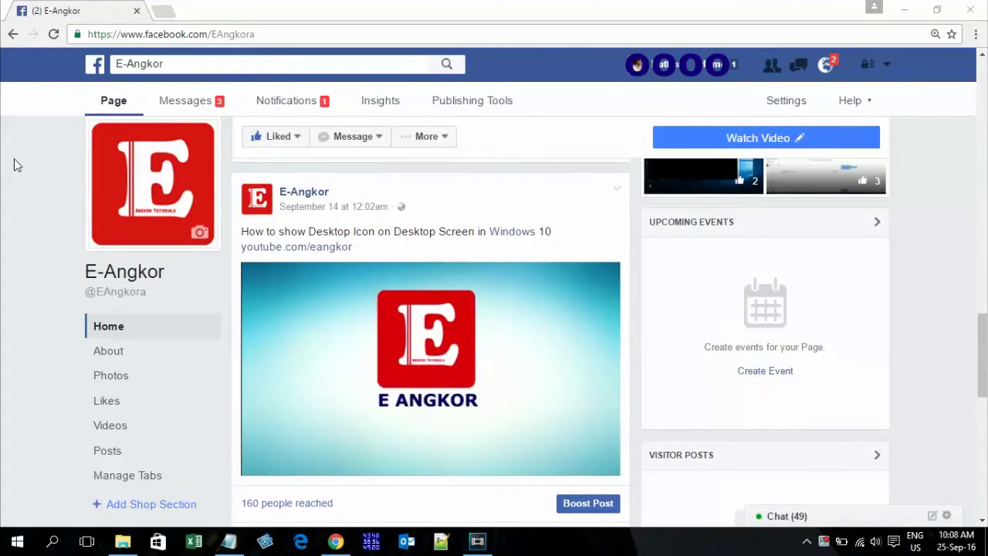
scroll(14, 159, down, 3)
scroll(14, 163, down, 3)
scroll(14, 163, down, 1)
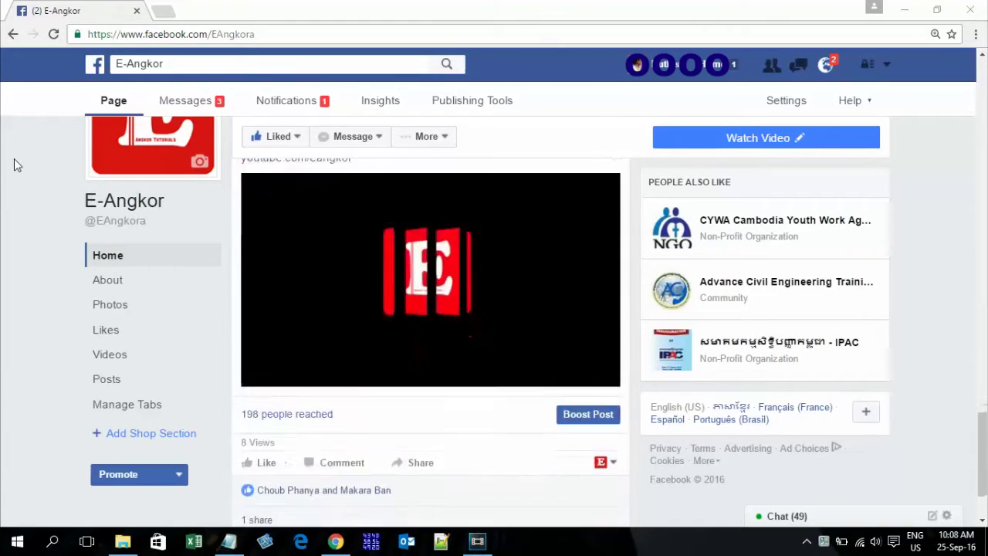
scroll(14, 162, down, 1)
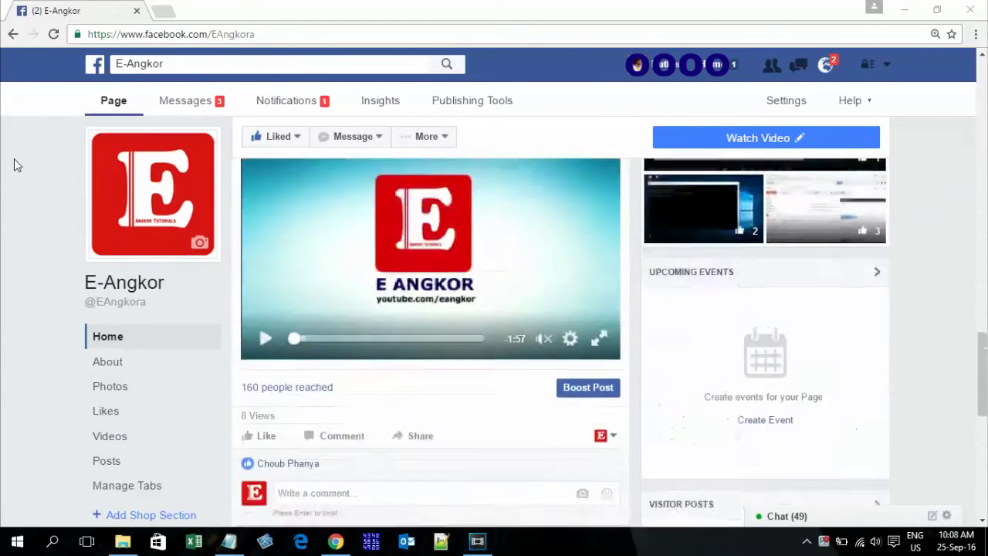
scroll(14, 160, down, 1)
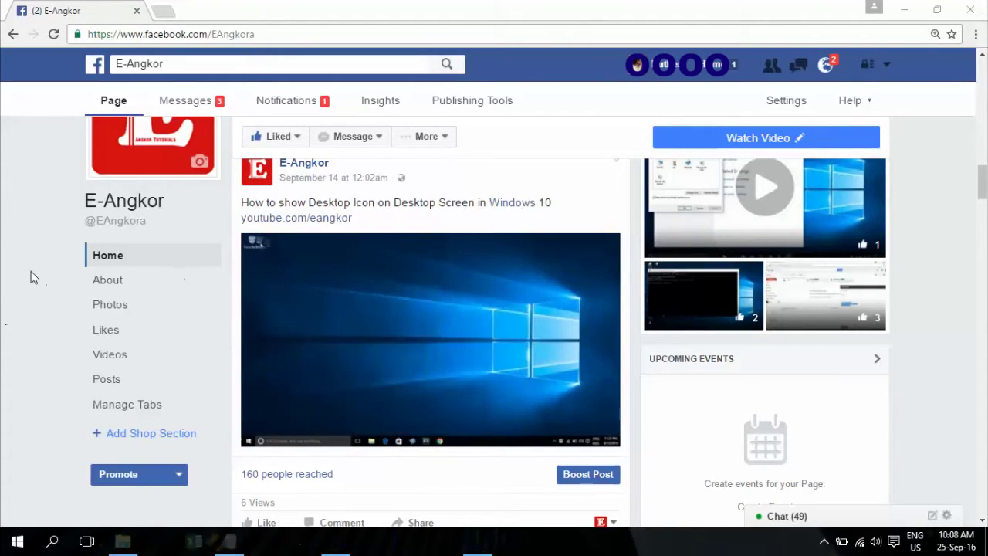
scroll(29, 271, down, 1)
scroll(26, 270, up, 1)
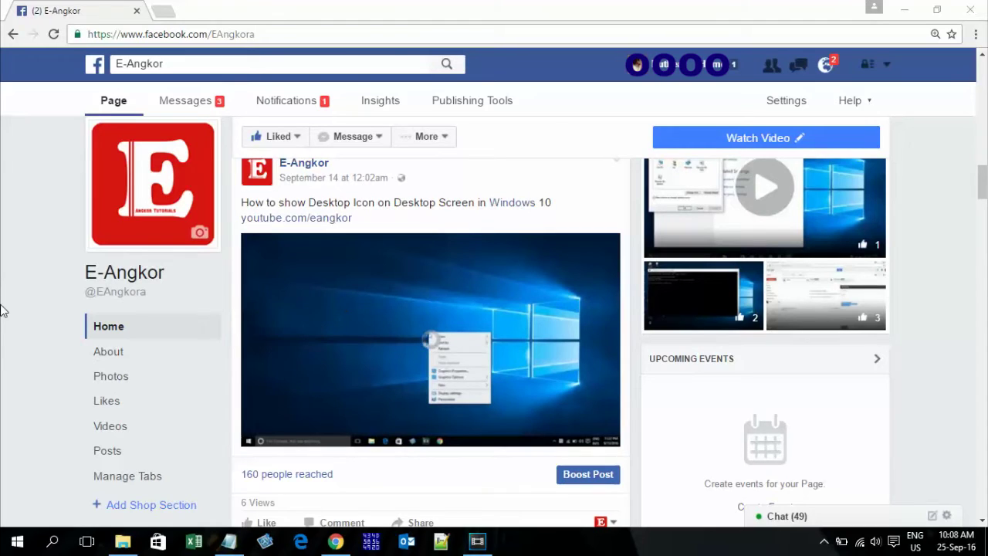
mouse_move(413, 326)
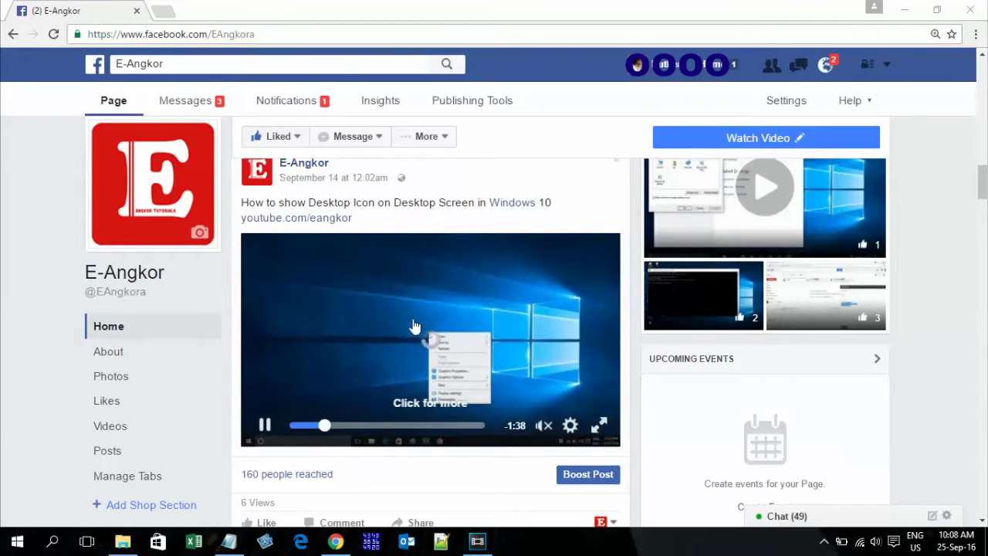
- Copy the Desktop Icon video's URL using its Show video URL option
right_click(358, 328)
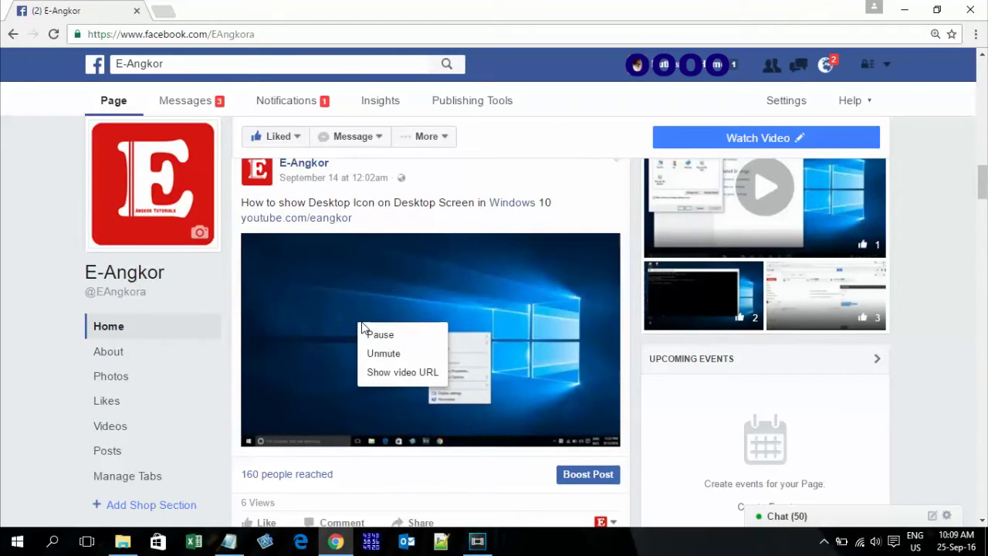
click(394, 377)
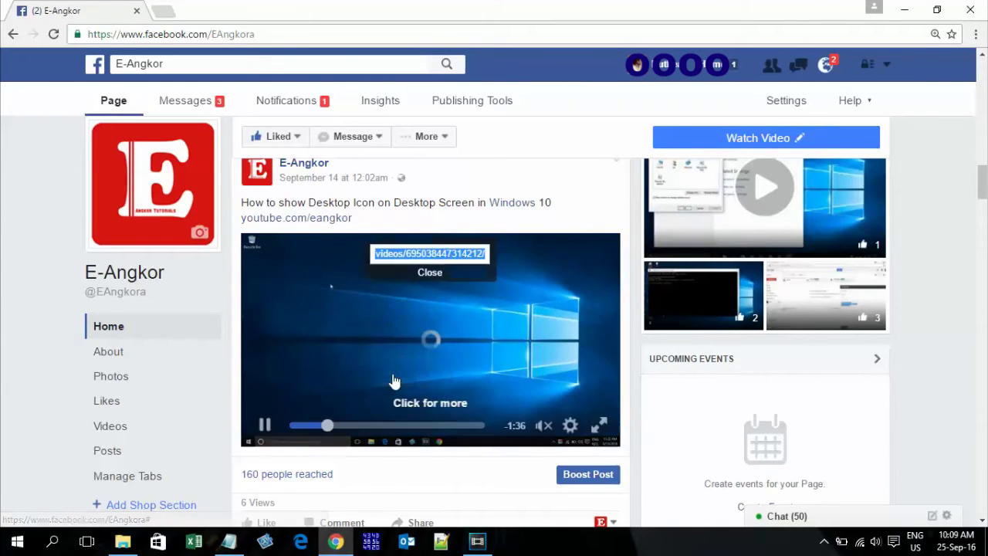
right_click(406, 255)
click(423, 268)
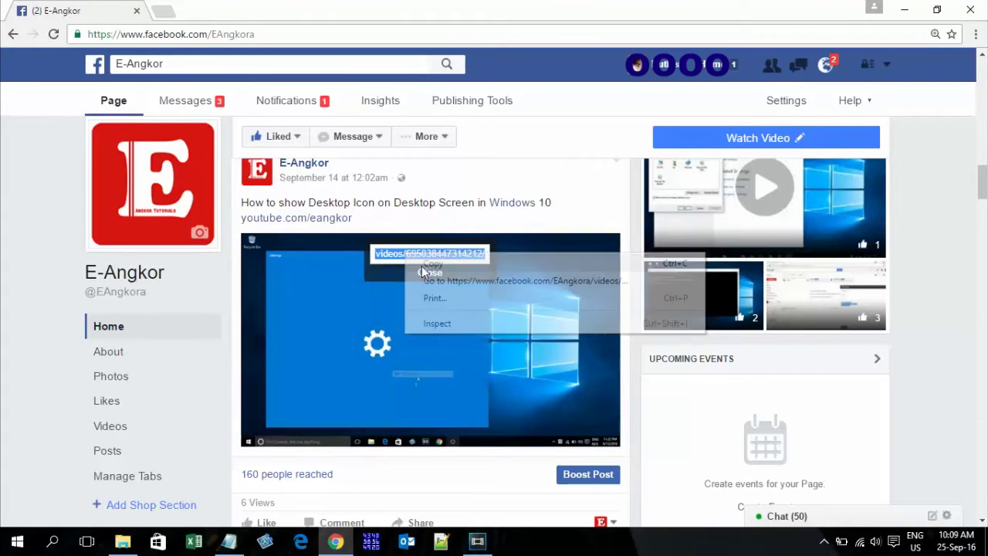
- Paste the copied video URL into the address bar and load the video's page
click(263, 34)
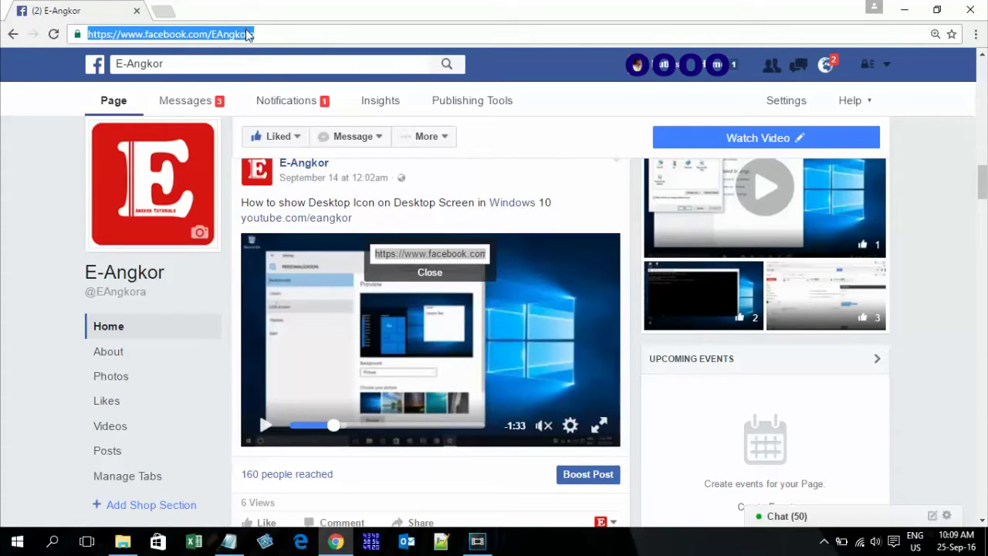
right_click(250, 35)
click(276, 99)
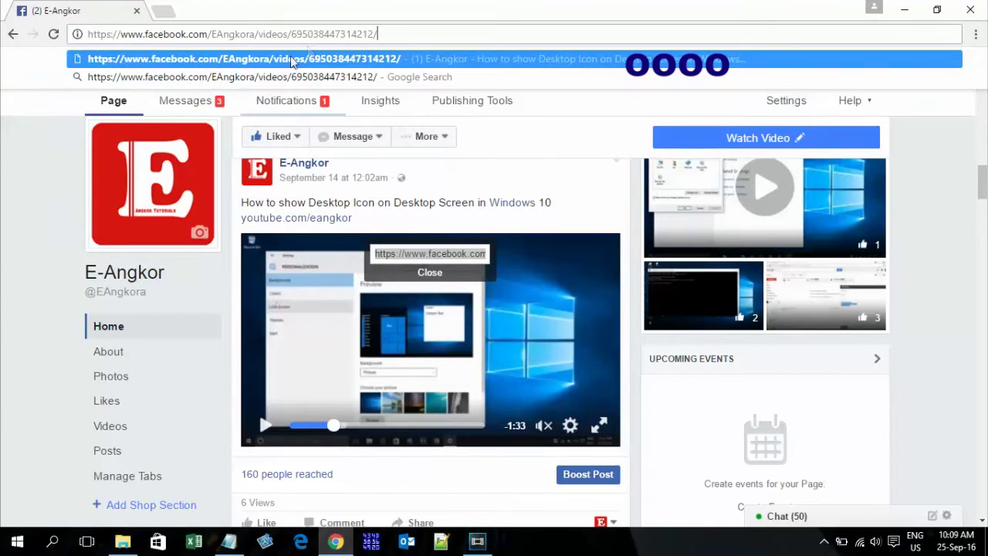
key(Return)
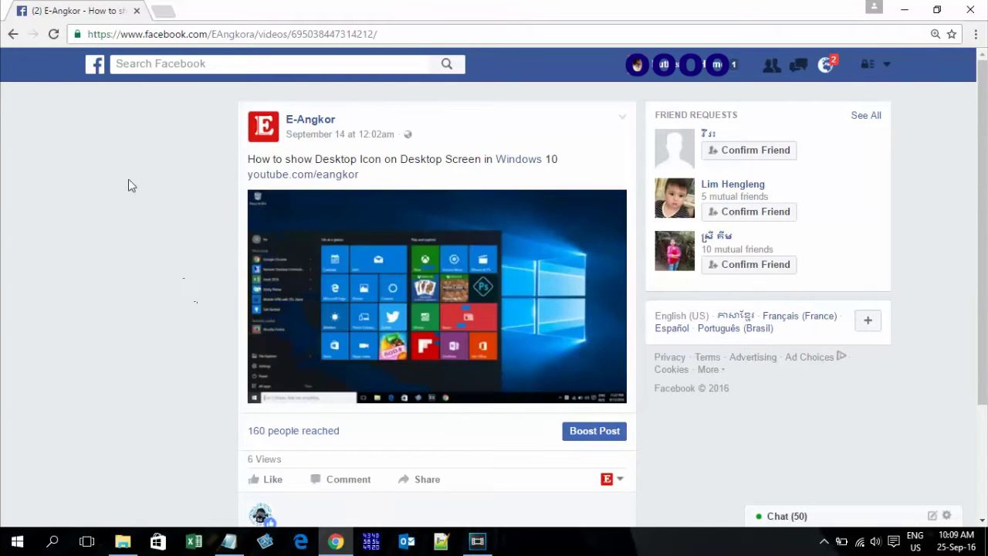
- Change the address from www to m.facebook.com and load the post as a mobile story page
click(124, 36)
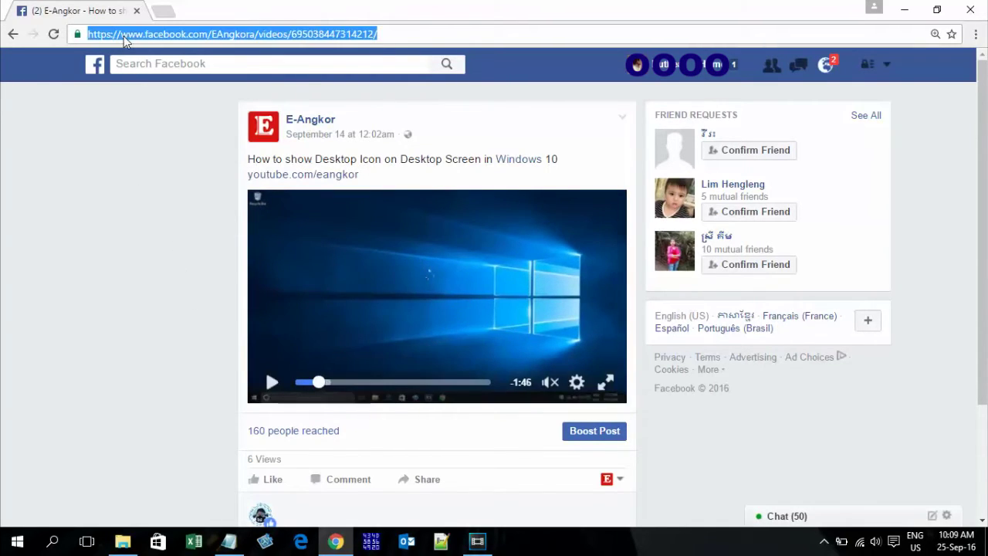
drag(120, 34, 143, 34)
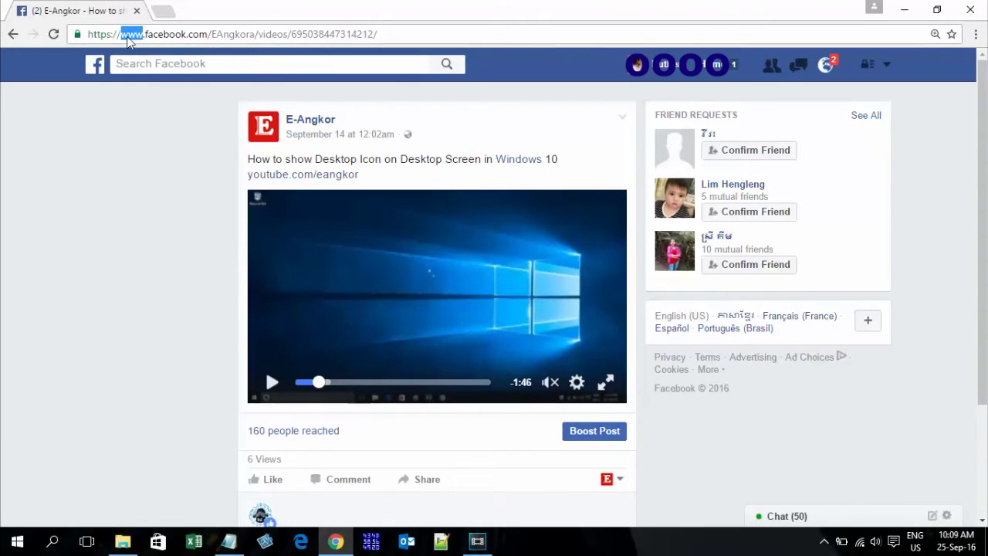
text(m)
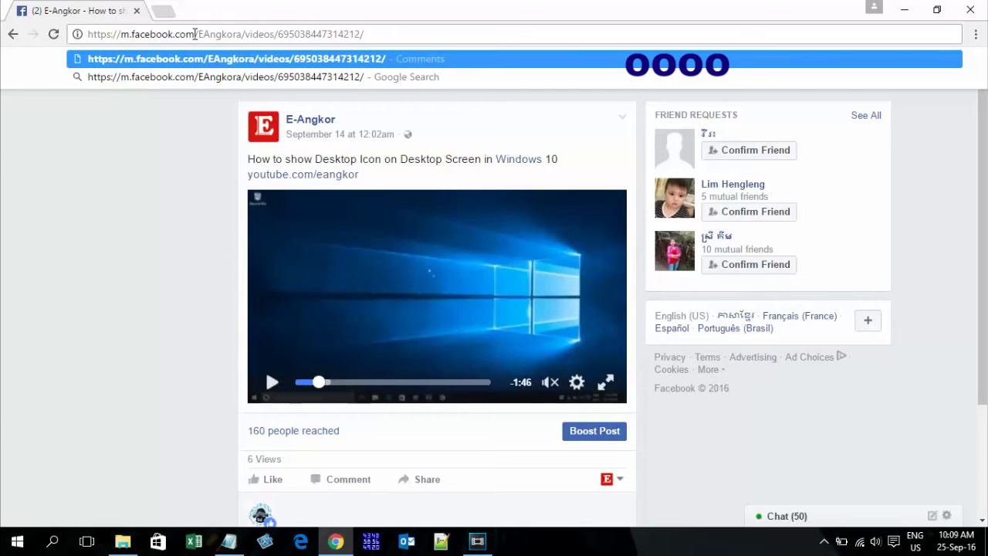
drag(197, 34, 368, 33)
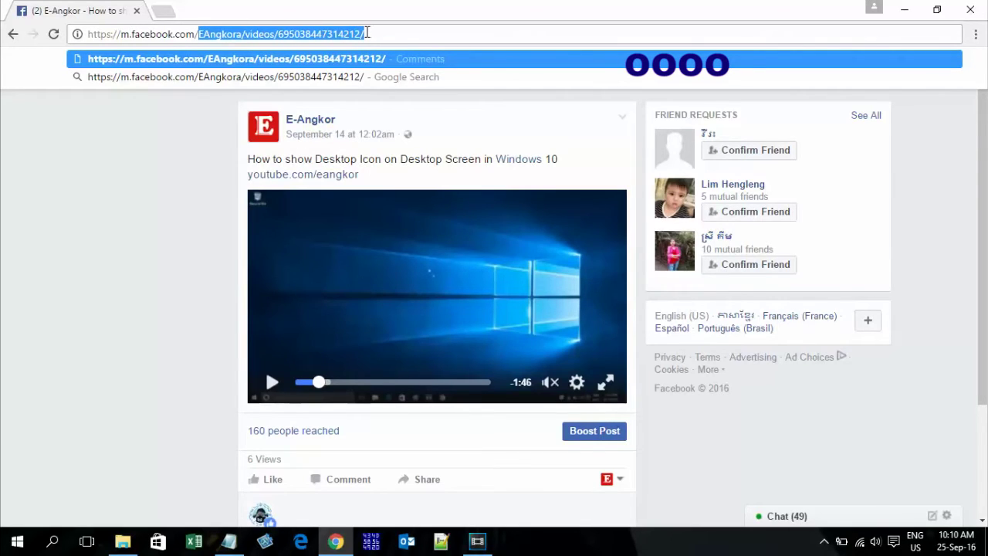
click(125, 34)
click(92, 170)
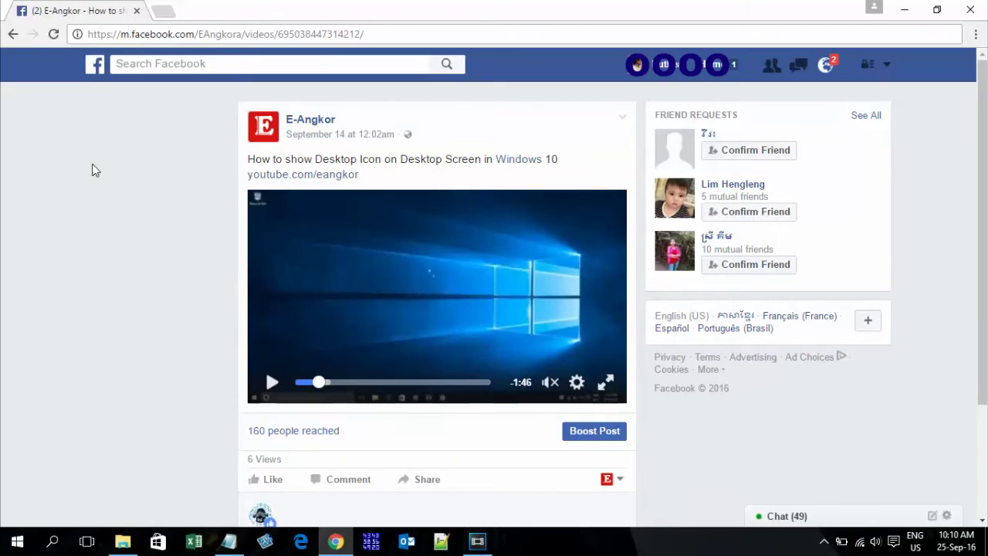
click(379, 34)
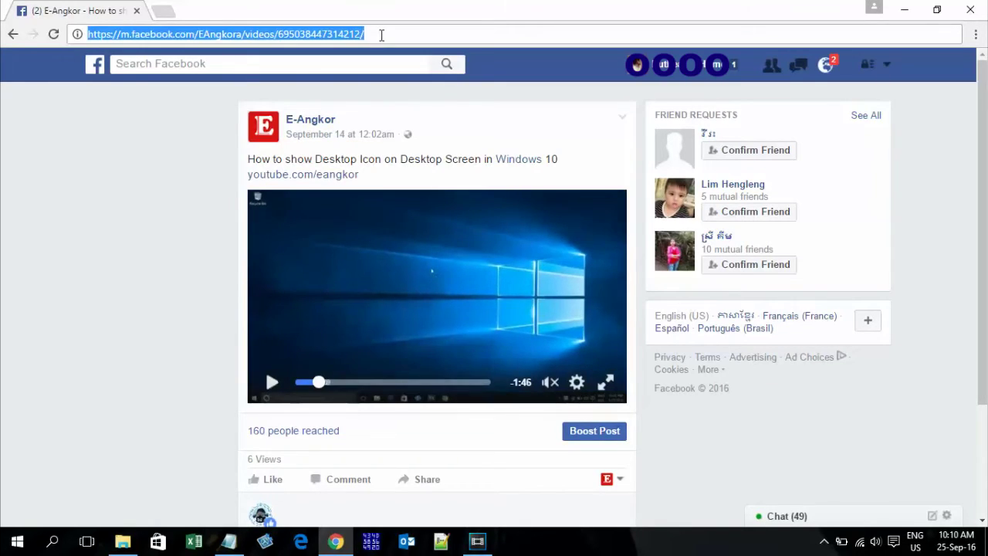
key(Return)
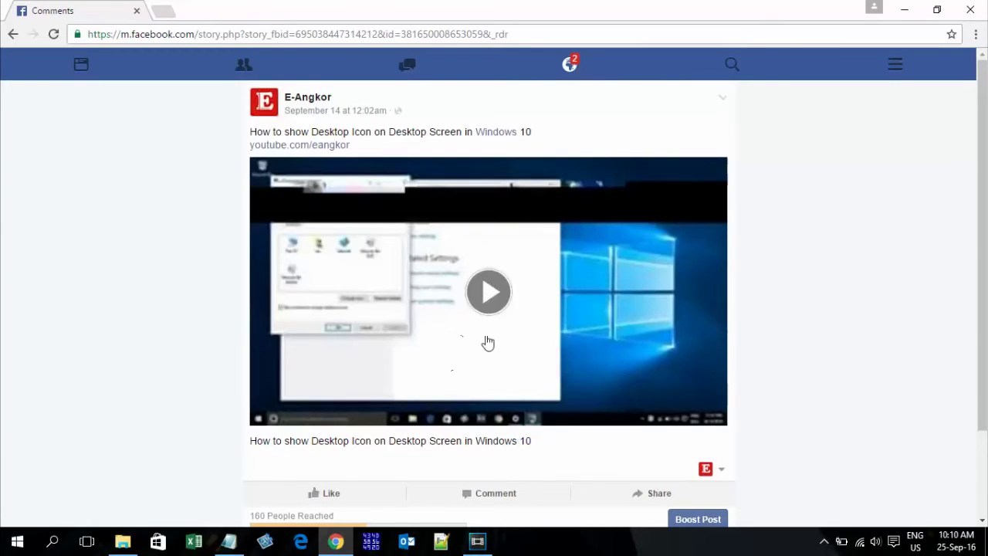
- Play the desktop-icon video in the mobile post, then bring up its right-click options
click(490, 292)
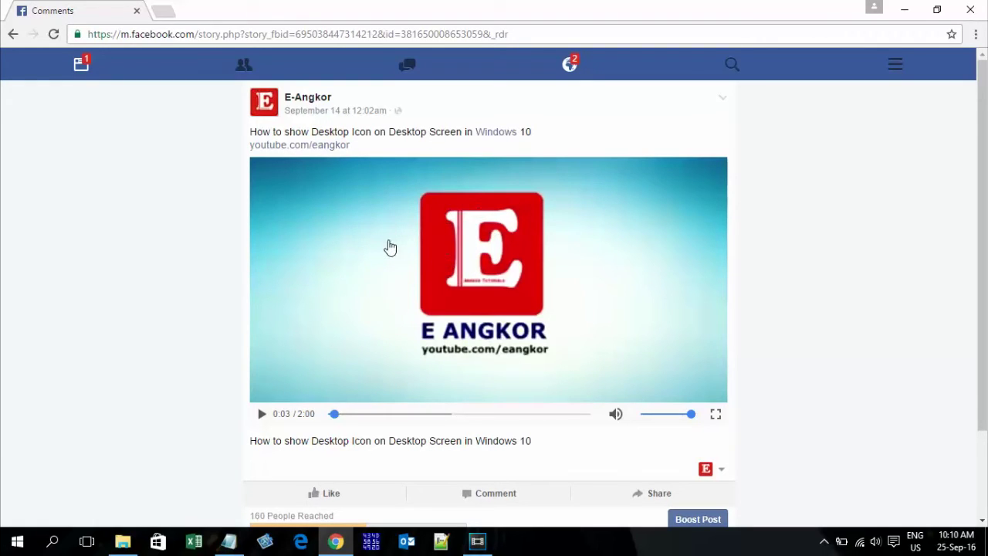
right_click(388, 241)
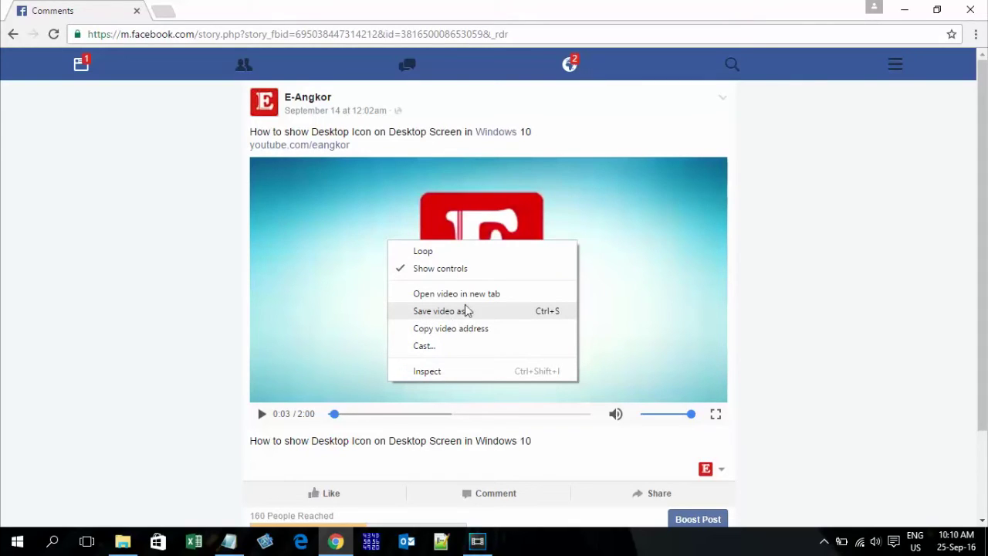
- Choose 'Save video as...' from the video's right-click menu
right_click(264, 417)
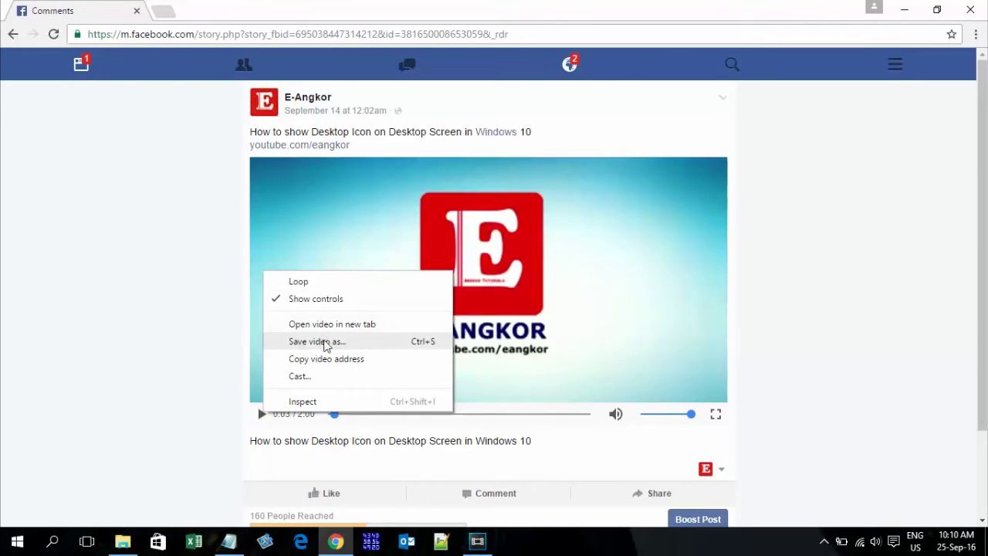
right_click(426, 221)
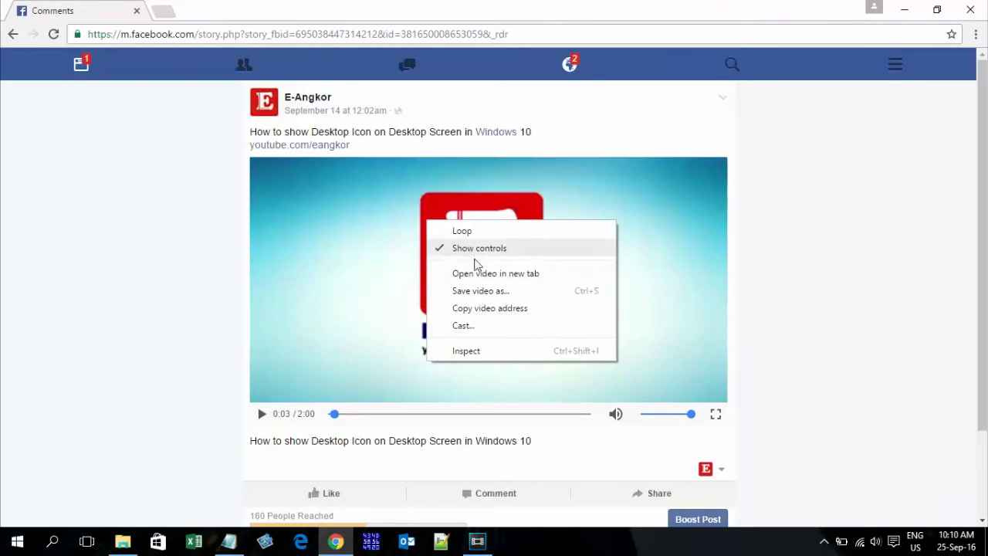
click(488, 295)
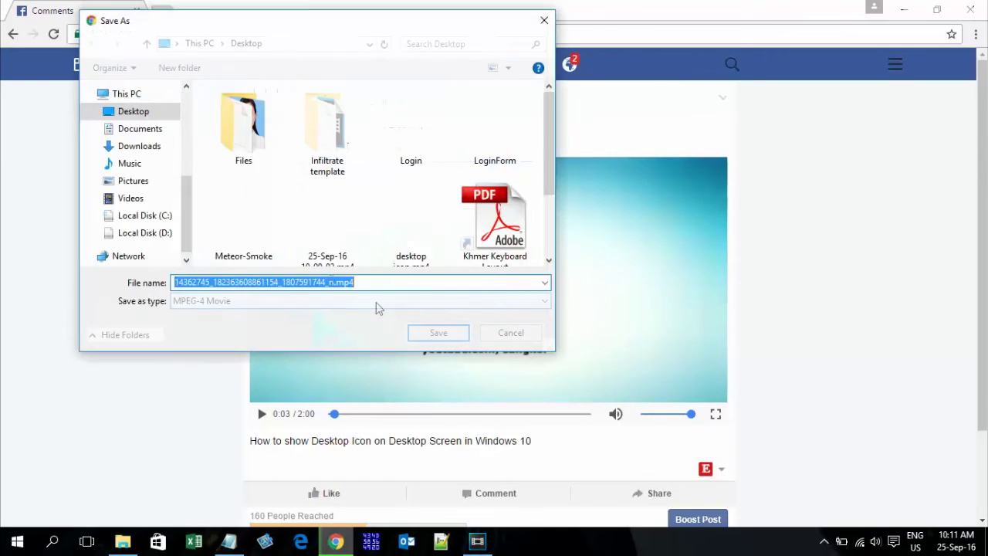
- Centre the Save As dialog and choose the Desktop as the save location
mouse_move(306, 27)
mouse_down()
mouse_move(407, 134)
mouse_move(408, 112)
mouse_up()
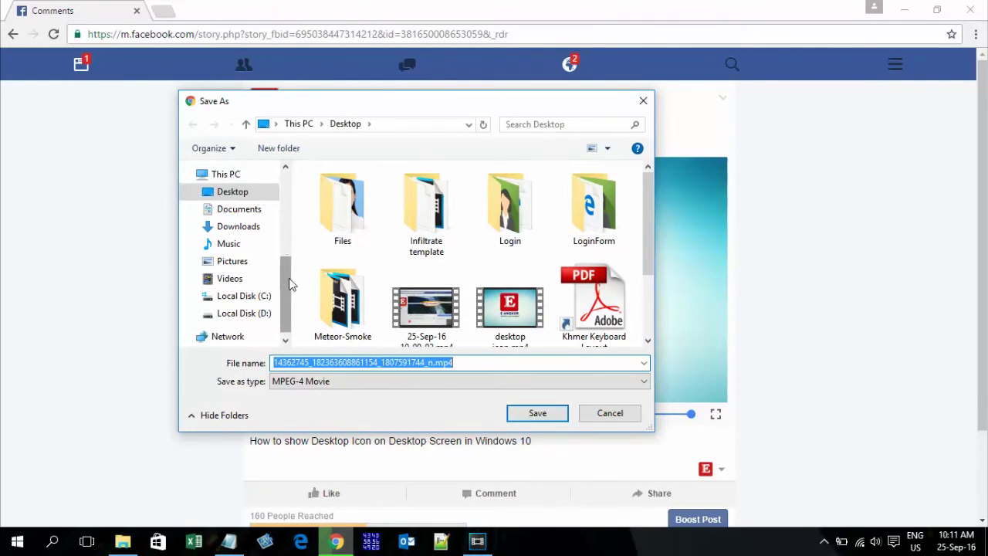
drag(287, 286, 301, 188)
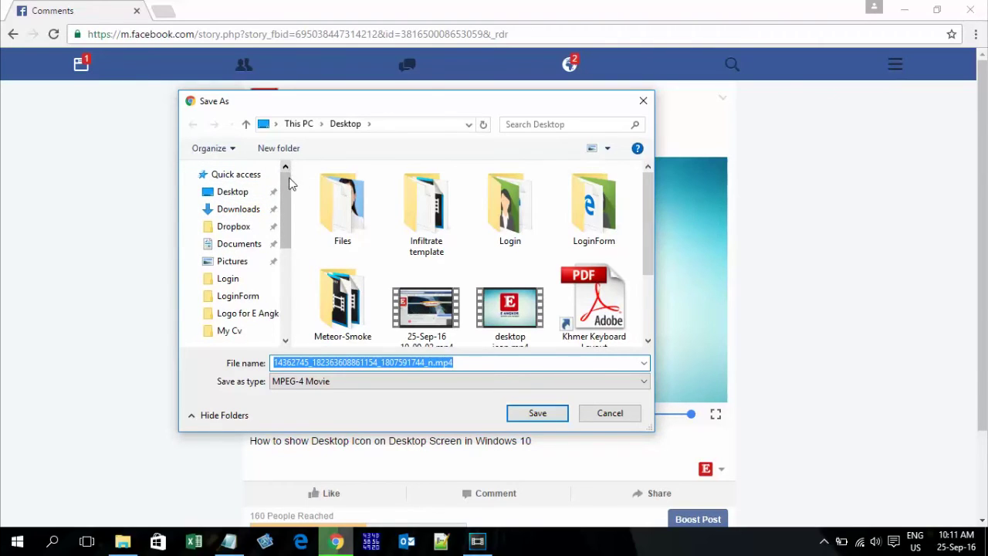
click(231, 192)
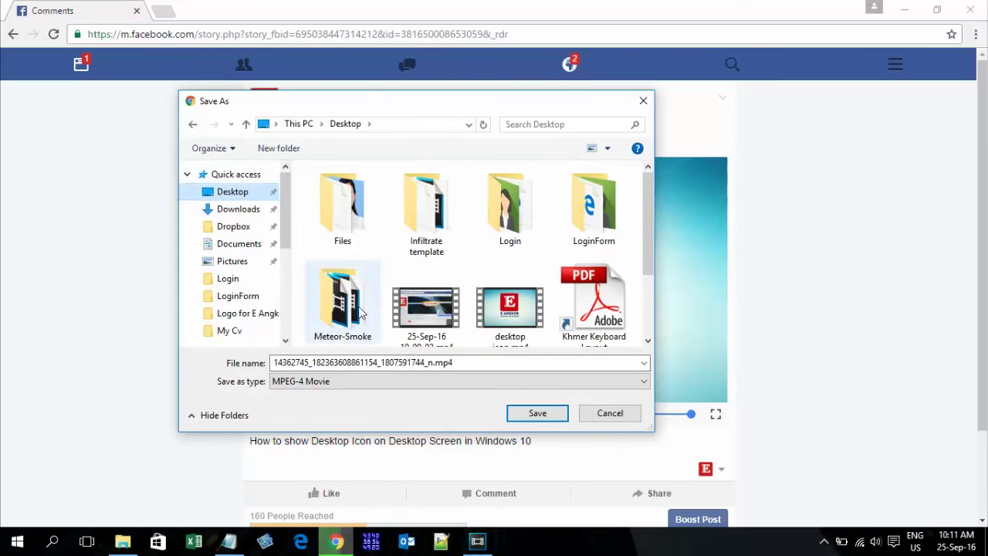
- Save the video as FacebookVDO.mp4 (MPEG-4 Movie) and minimize the browser
click(325, 363)
click(442, 363)
drag(463, 363, 219, 374)
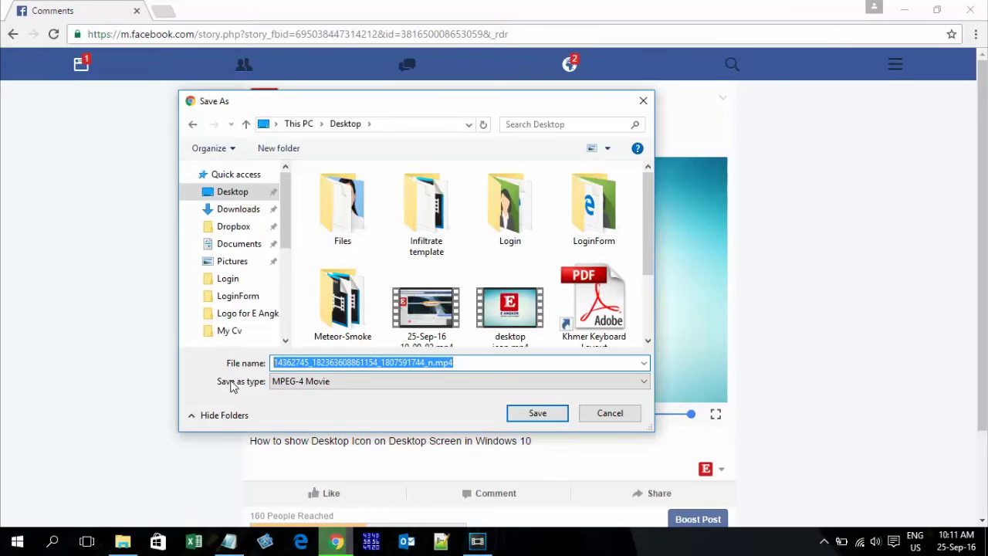
text(FacebookVDO)
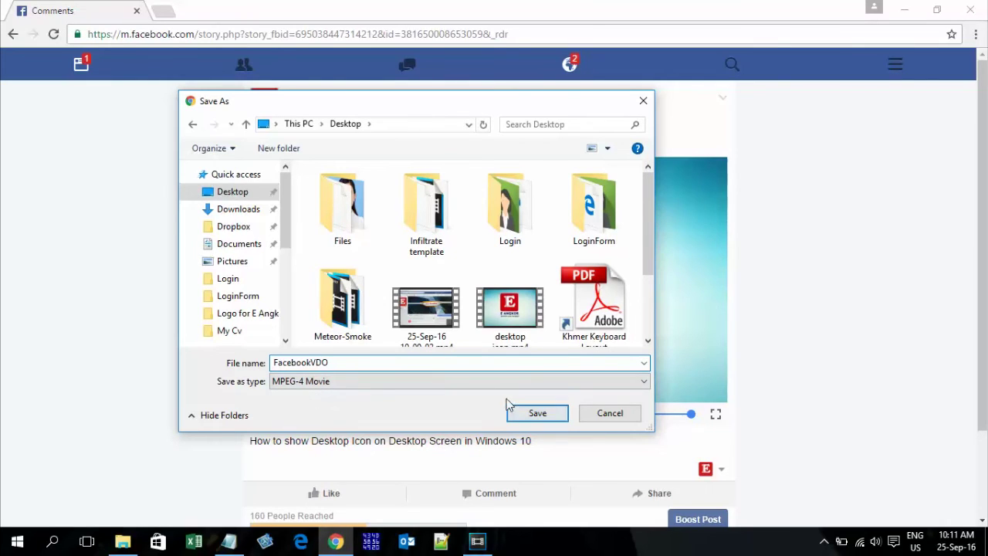
click(316, 386)
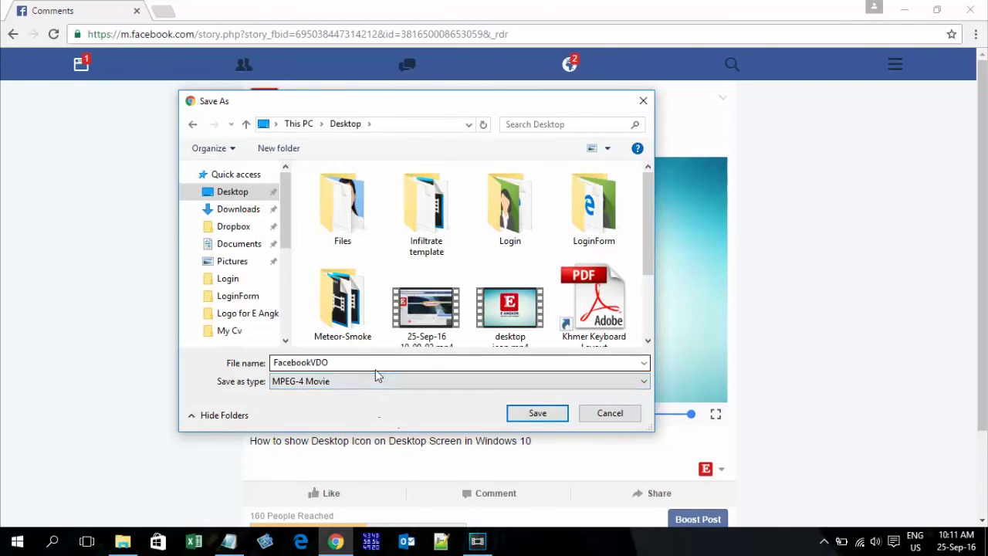
click(538, 414)
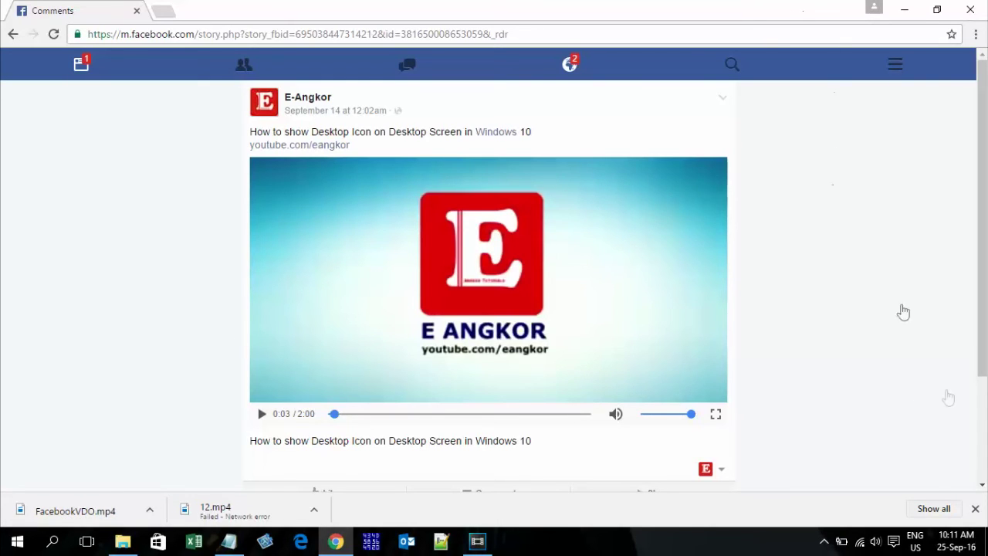
click(905, 10)
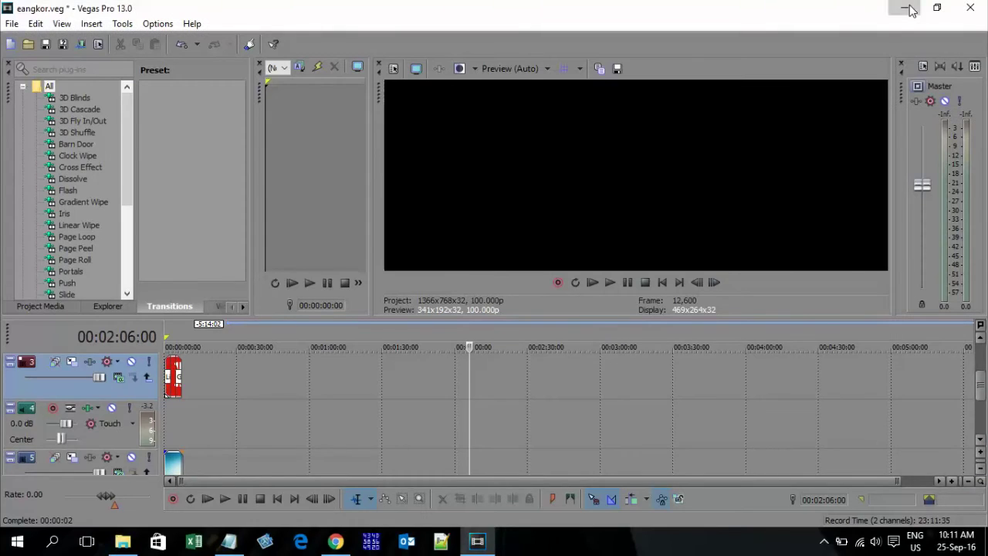
- Minimize Vegas Pro to reveal the desktop and select FacebookVDO.mp4
click(908, 8)
click(195, 157)
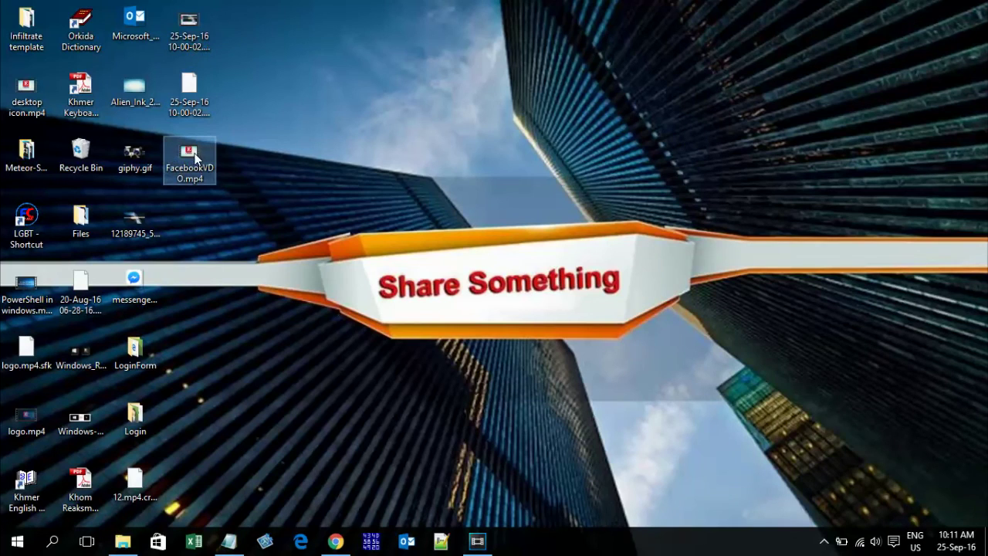